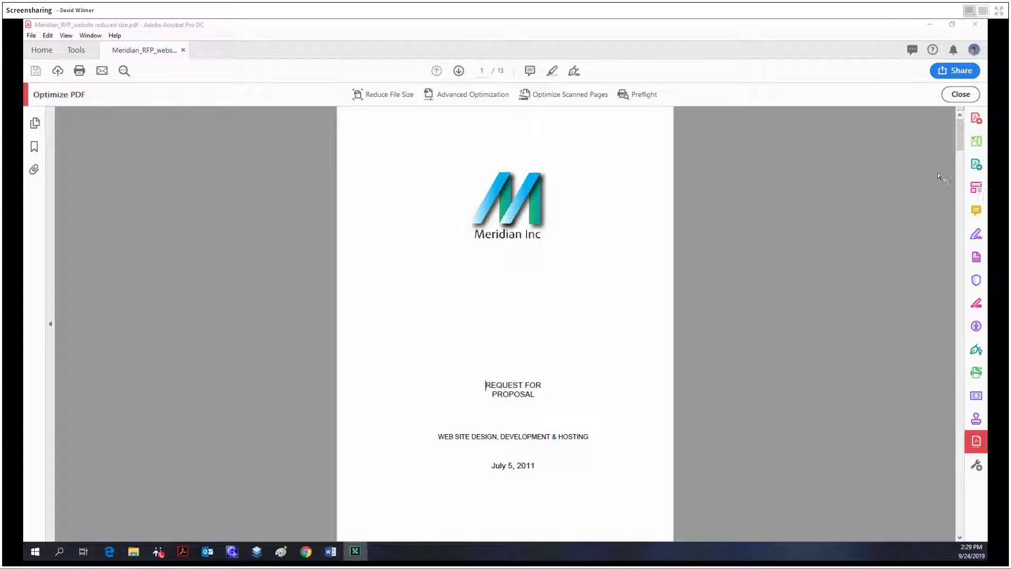
# Step: Start Reduce File Size from the Optimize PDF tools
pyautogui.click(76, 50)
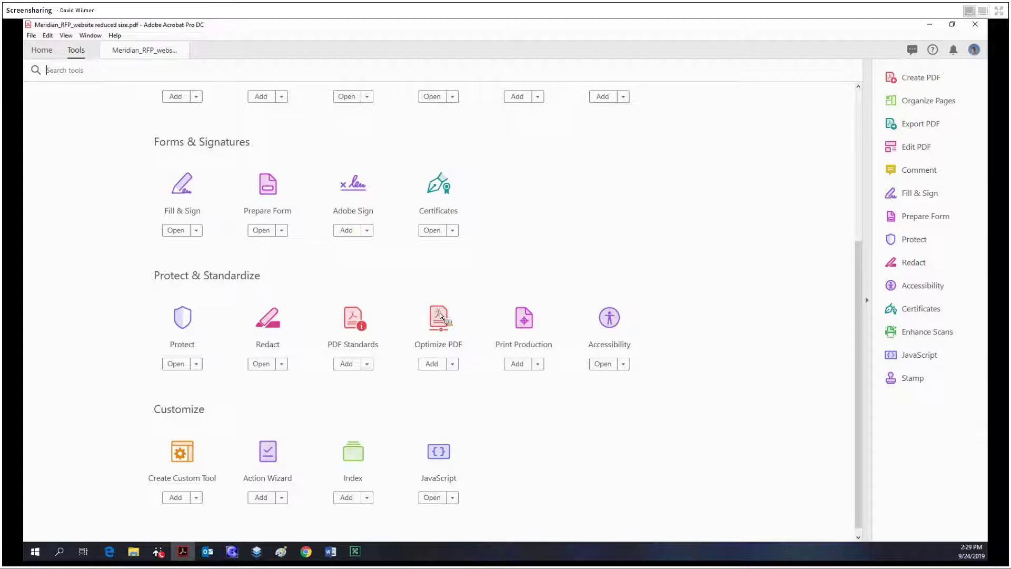
pyautogui.click(440, 315)
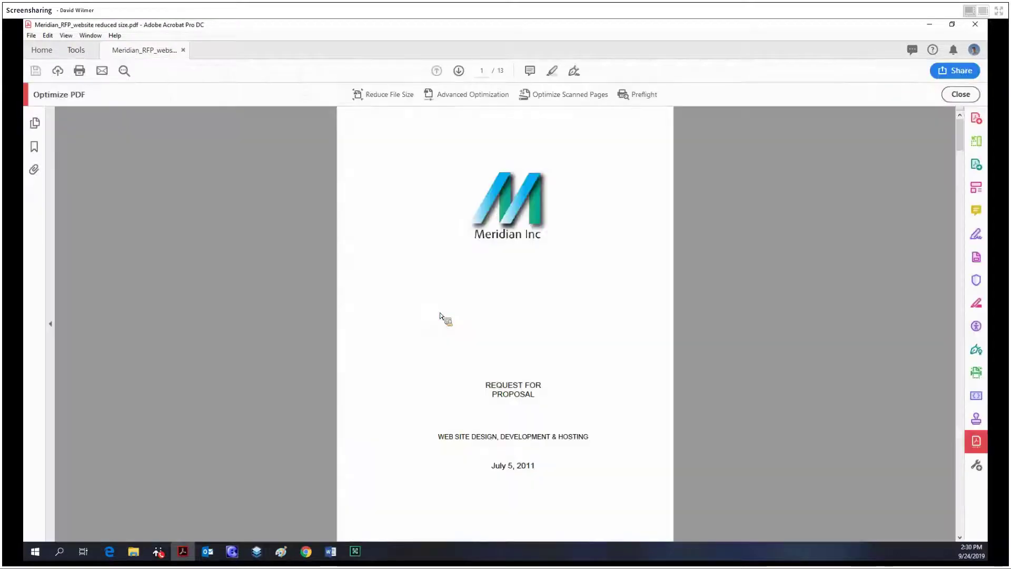
pyautogui.click(365, 96)
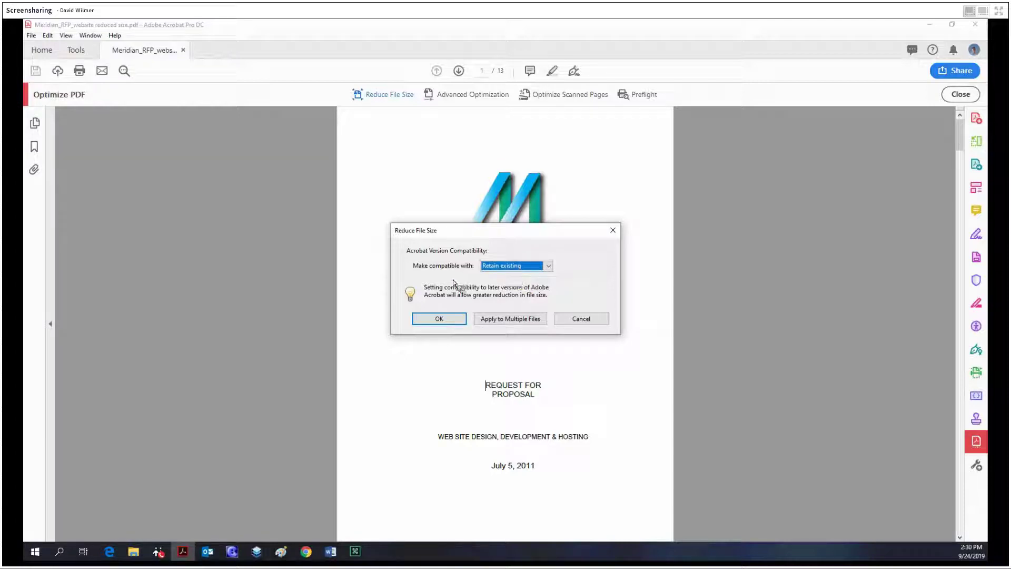
# Step: Keep 'Retain existing' compatibility and save as 'Meridian_RFP_website reduced size', replacing the earlier file
pyautogui.click(512, 268)
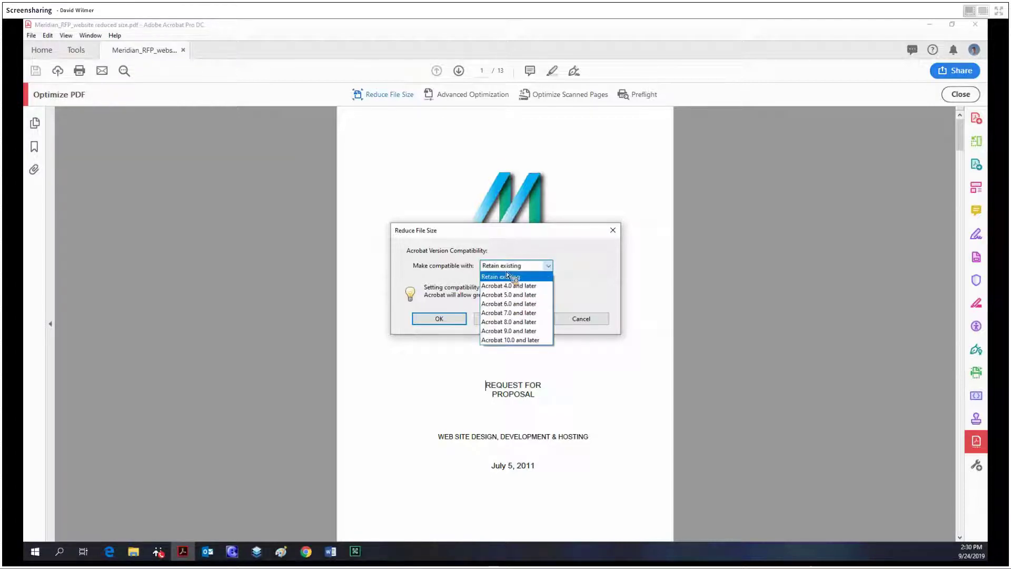
pyautogui.click(513, 269)
pyautogui.click(439, 320)
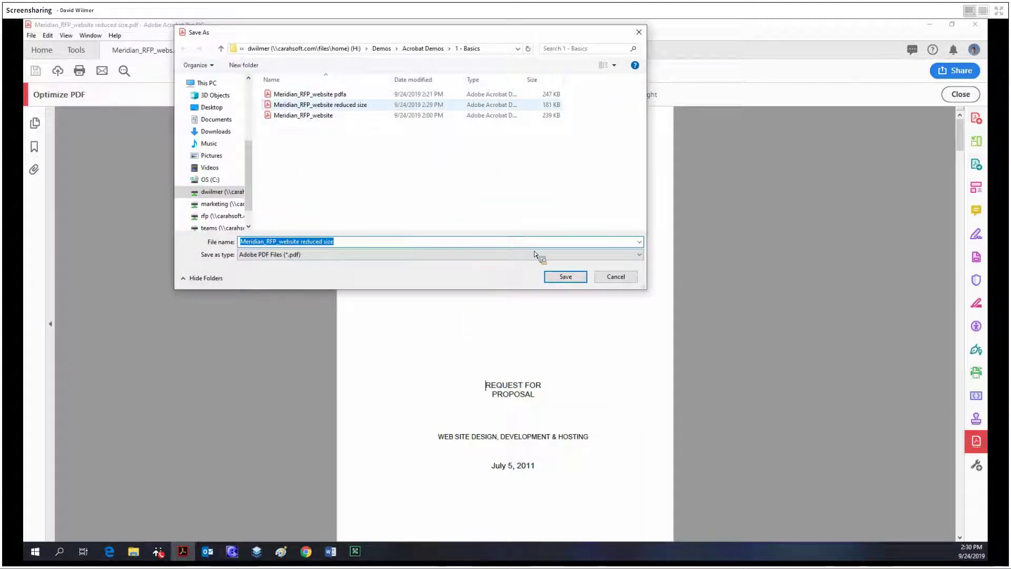
pyautogui.click(565, 277)
pyautogui.click(541, 326)
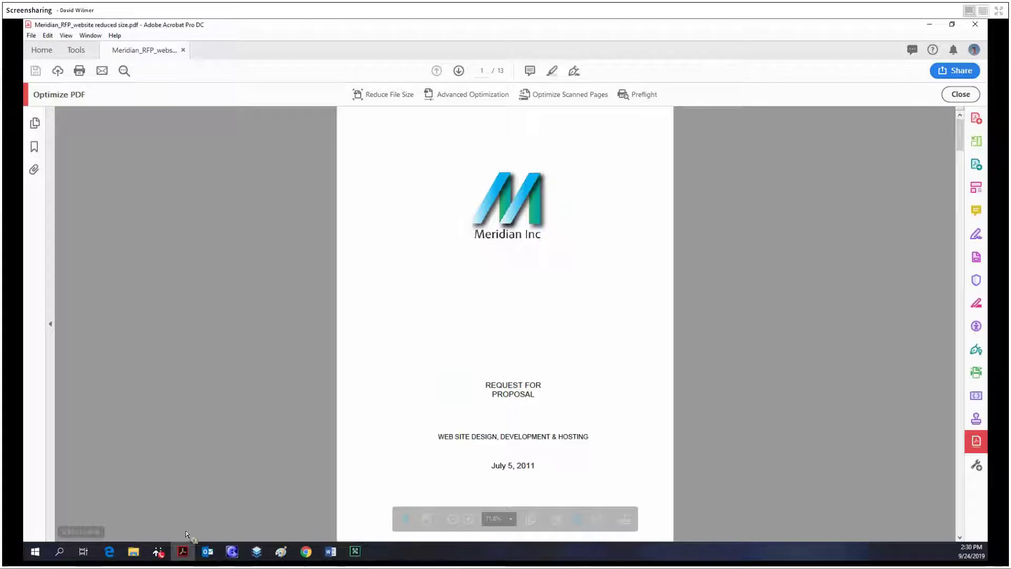
pyautogui.moveTo(133, 553)
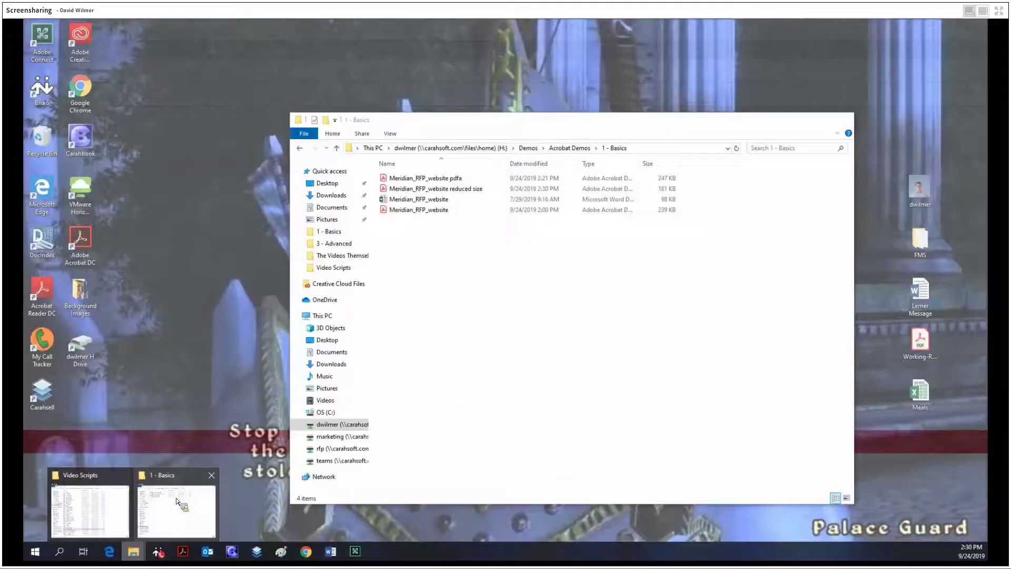
pyautogui.click(185, 490)
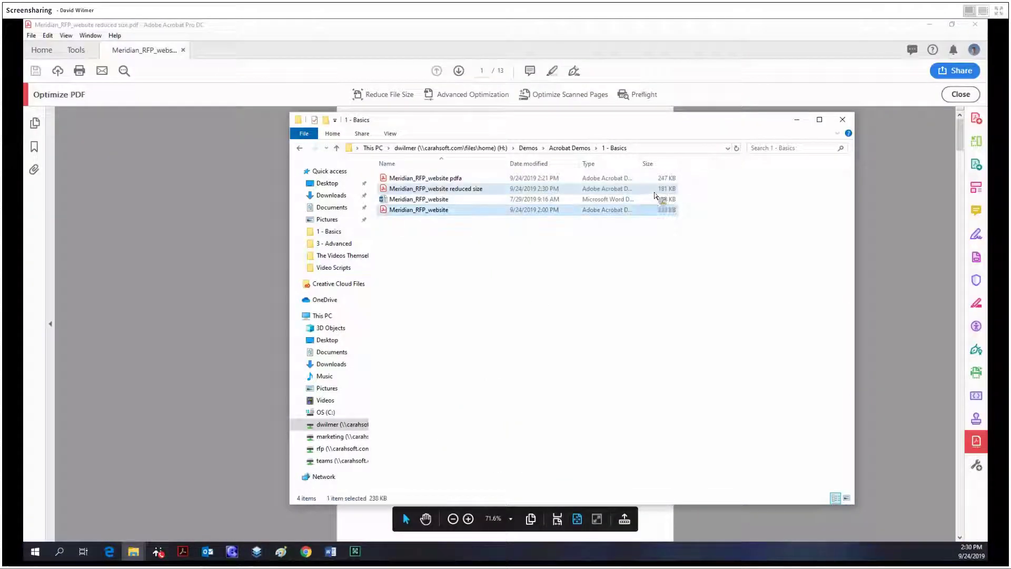
pyautogui.click(660, 210)
pyautogui.click(662, 190)
pyautogui.click(661, 209)
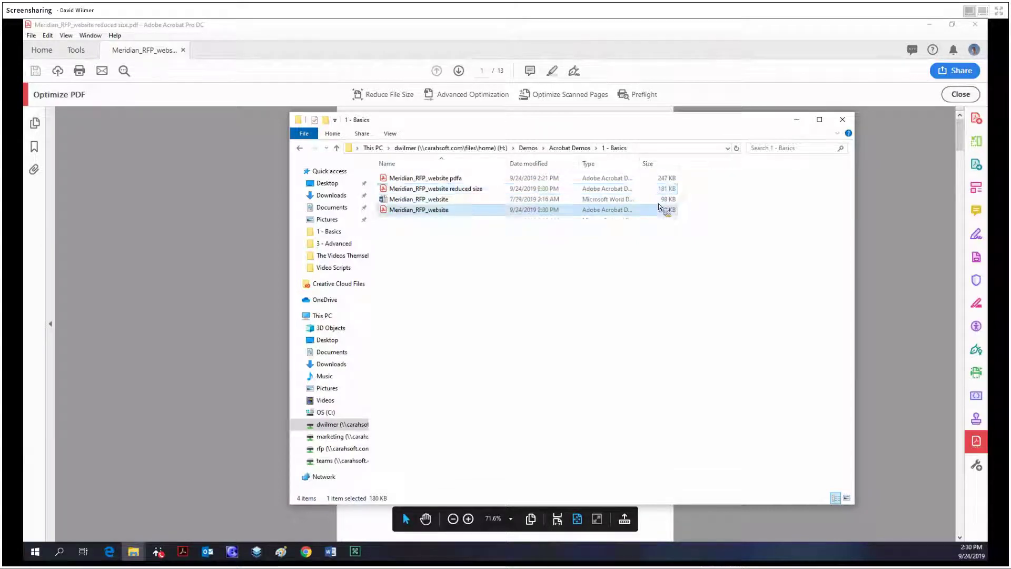
pyautogui.click(658, 189)
pyautogui.moveTo(657, 189); pyautogui.dragTo(488, 109)
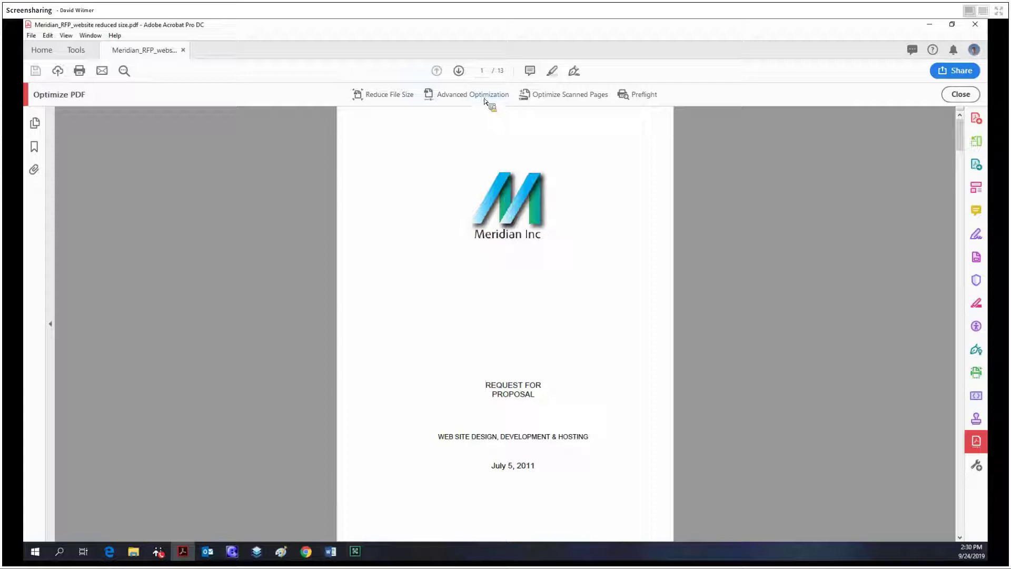
pyautogui.click(482, 98)
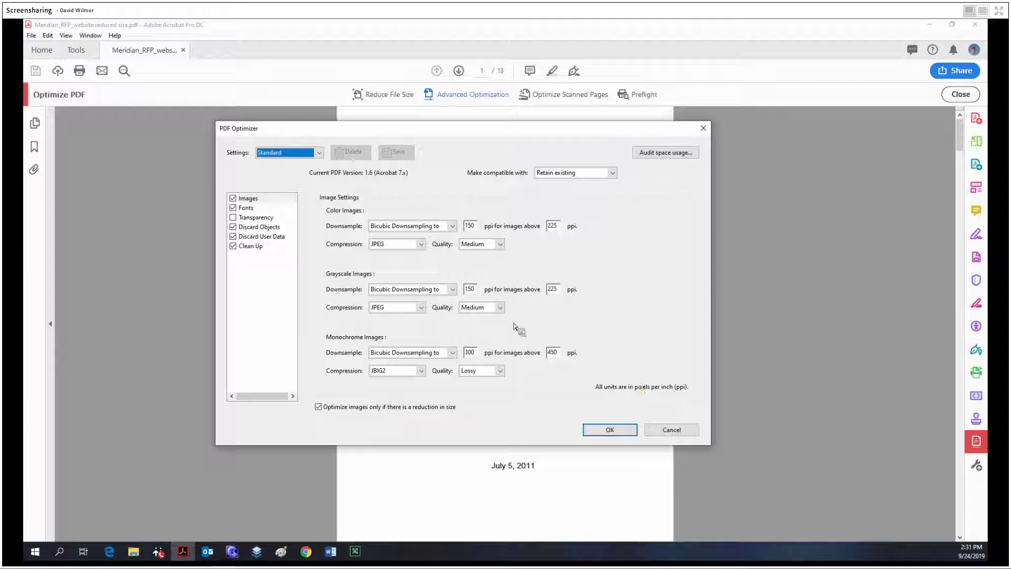
pyautogui.click(271, 203)
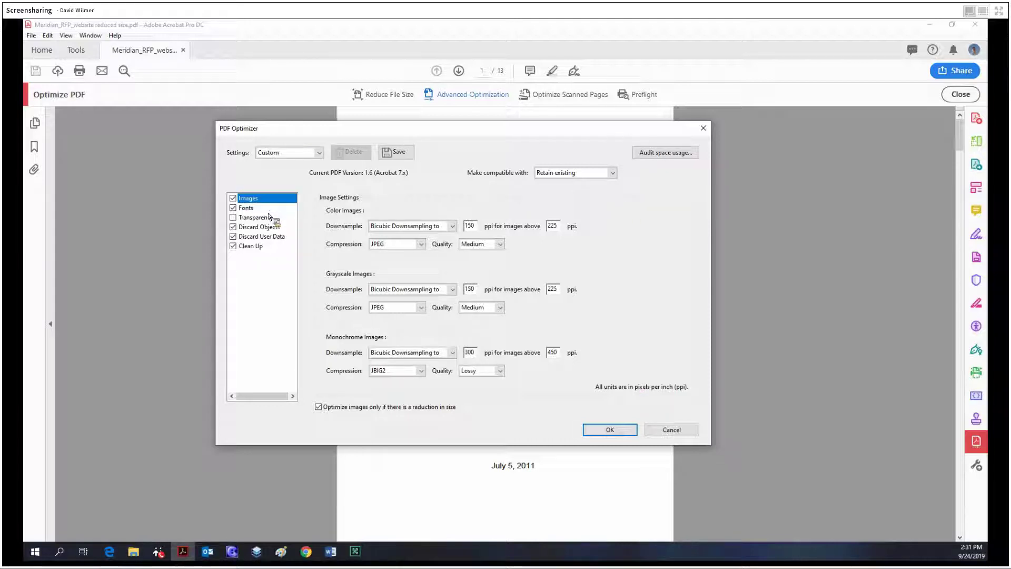
pyautogui.click(266, 208)
pyautogui.click(251, 227)
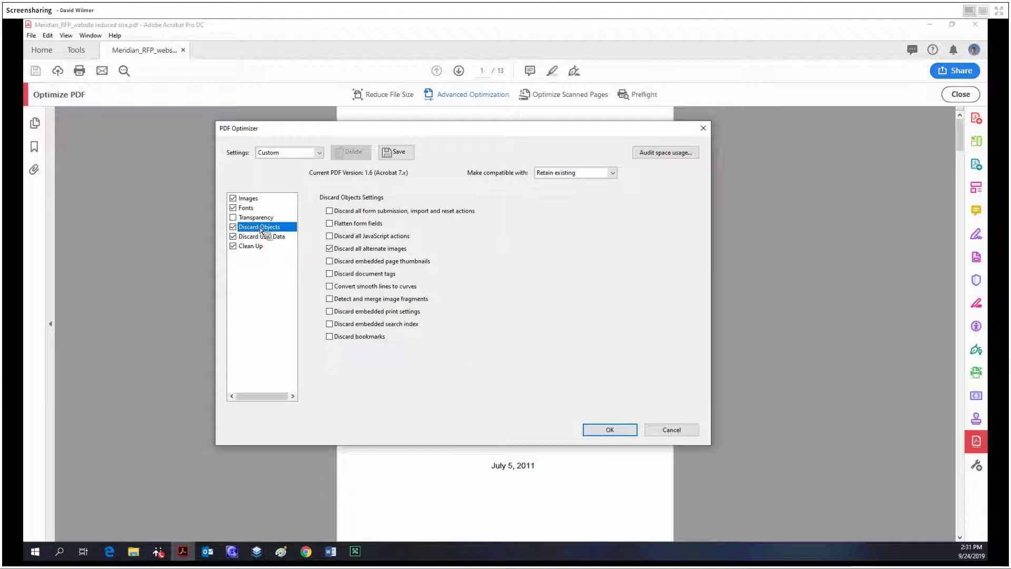
pyautogui.press('Down')
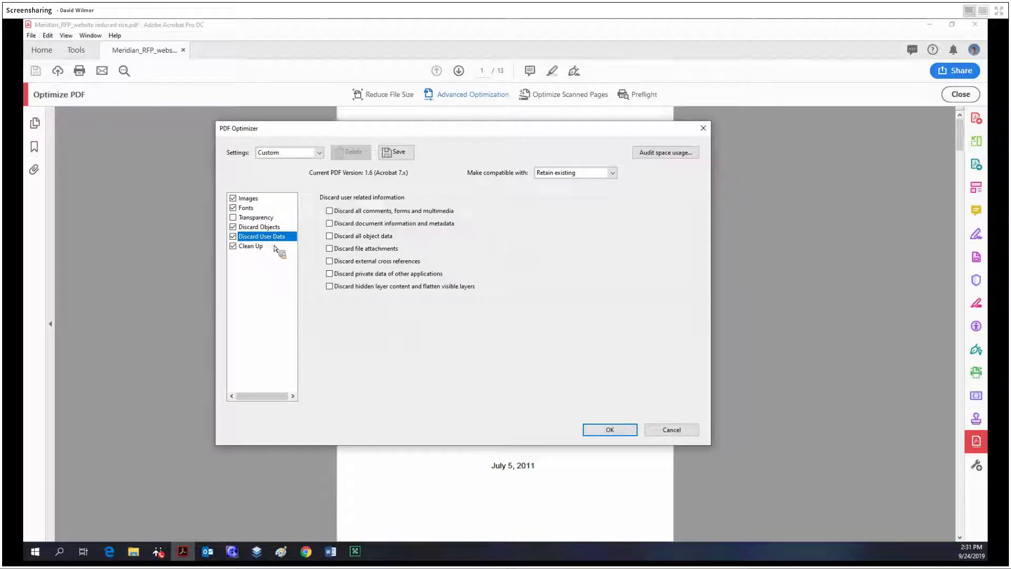
pyautogui.press('Down')
pyautogui.press('Up')
pyautogui.press('Down')
pyautogui.click(627, 429)
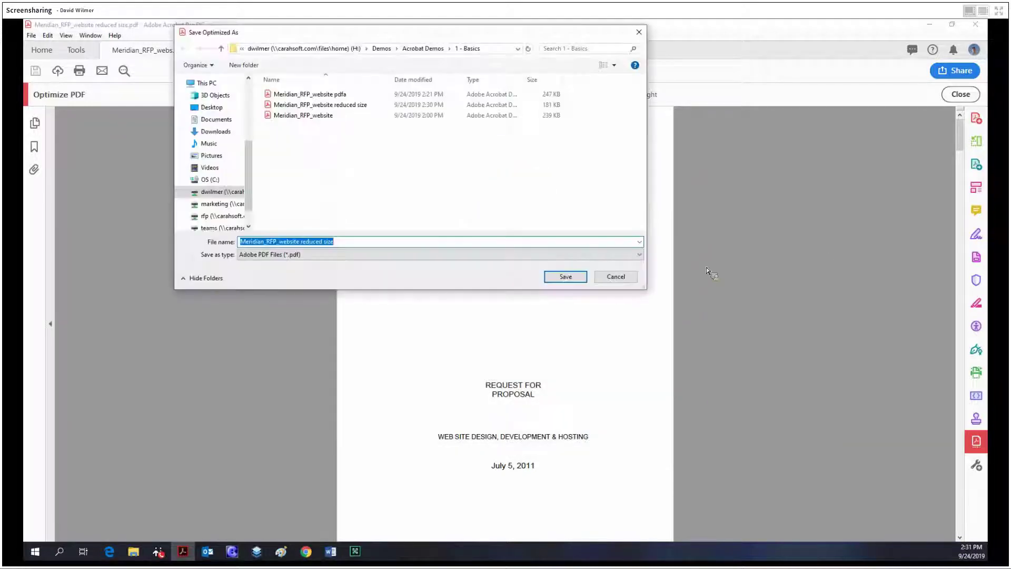
pyautogui.press('Return')
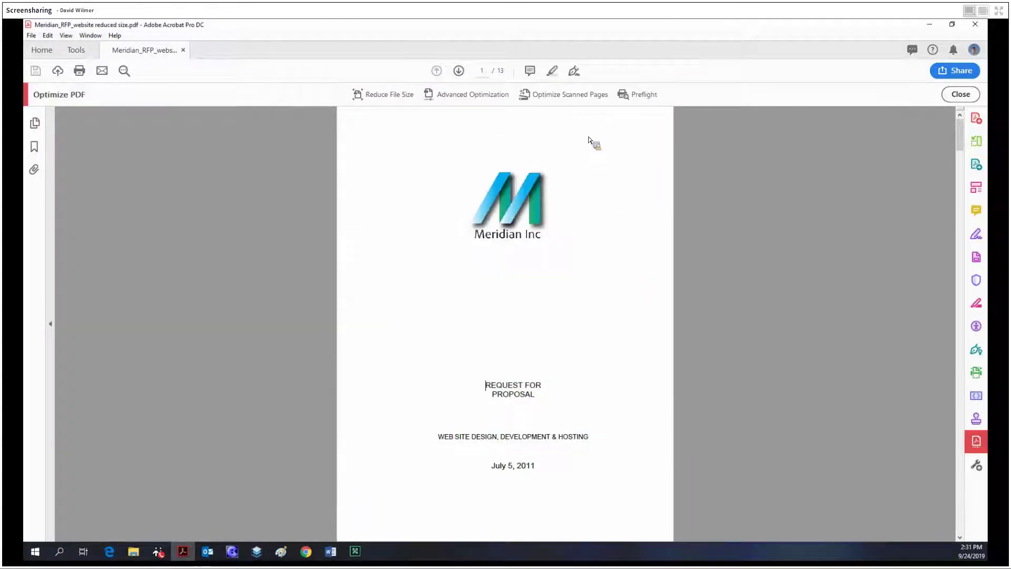
pyautogui.click(591, 97)
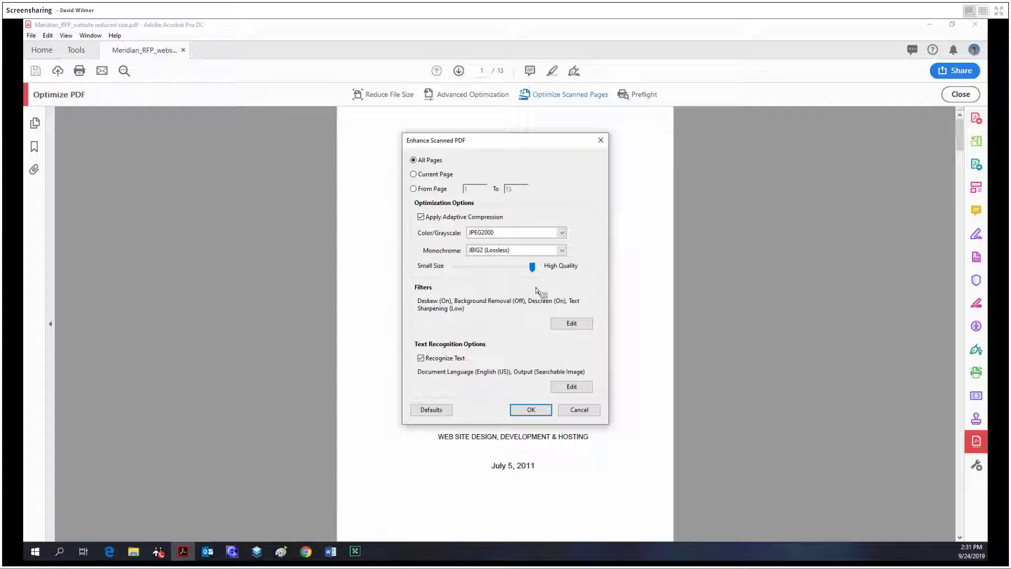
pyautogui.click(587, 410)
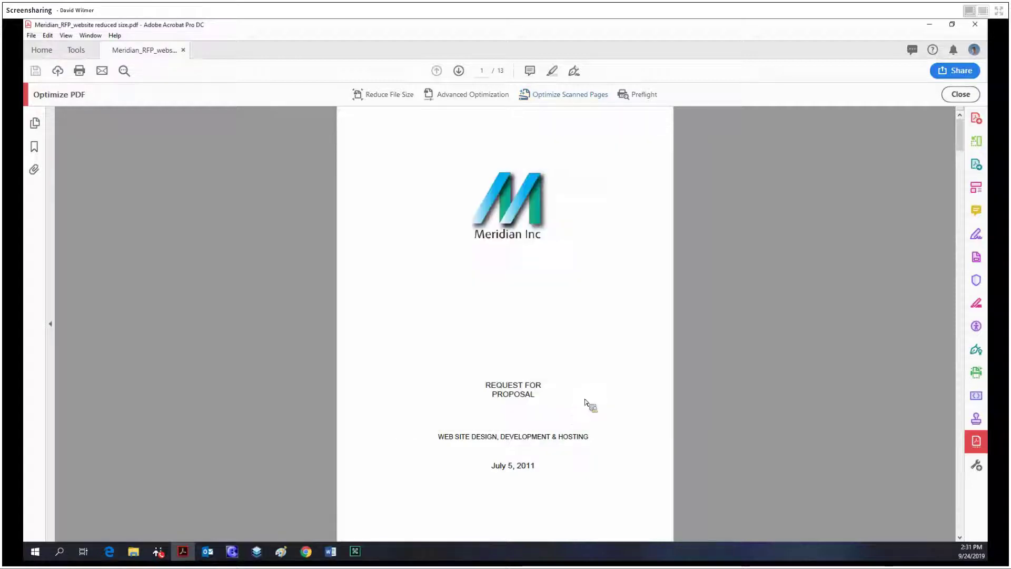
# Step: Open Preflight, check the PDF/A-1a and PDF/A-2u profiles, then switch to the Acrobat Pro DC 2015 Profiles library
pyautogui.click(645, 95)
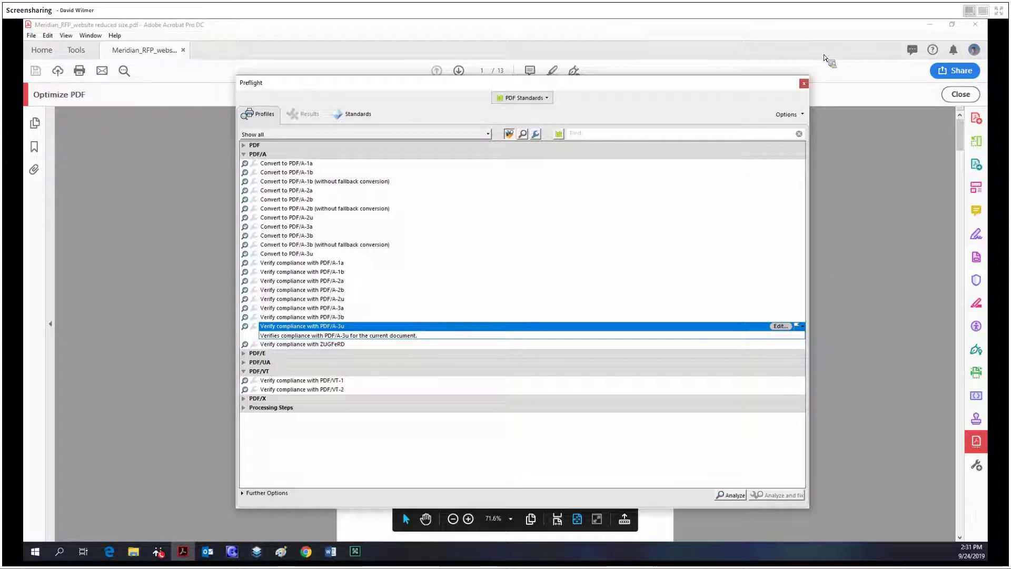
pyautogui.click(394, 164)
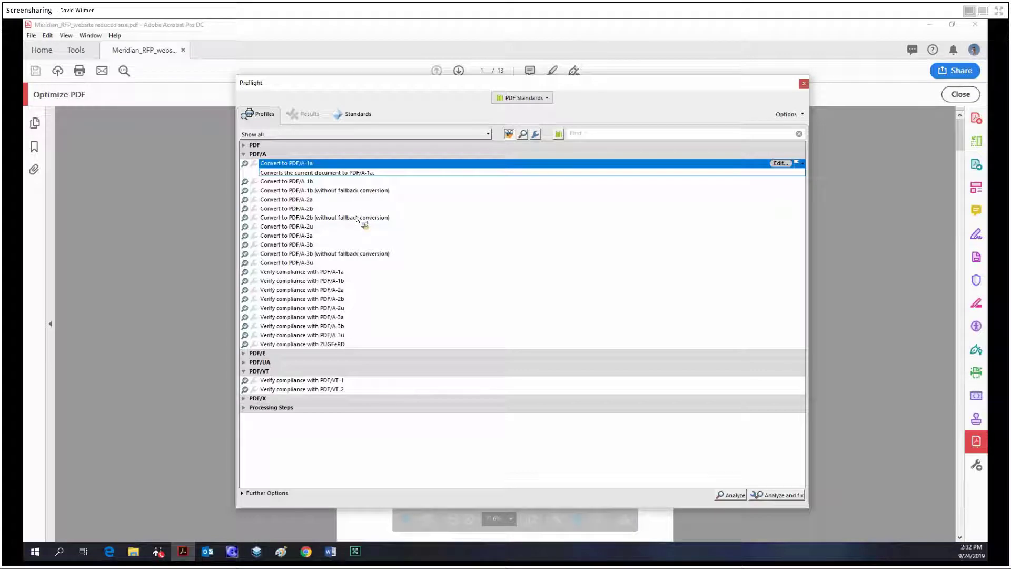
pyautogui.click(425, 225)
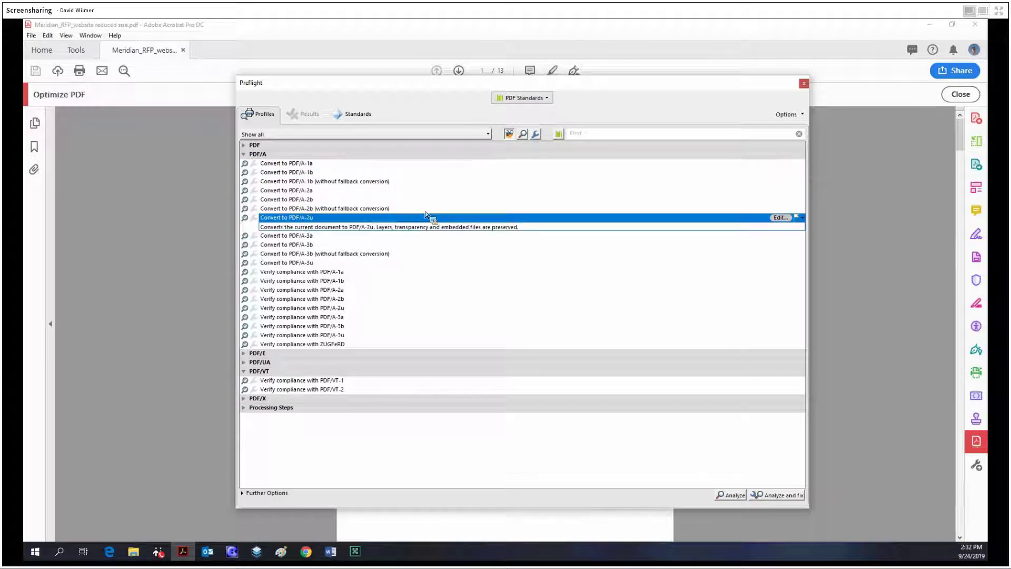
pyautogui.click(533, 99)
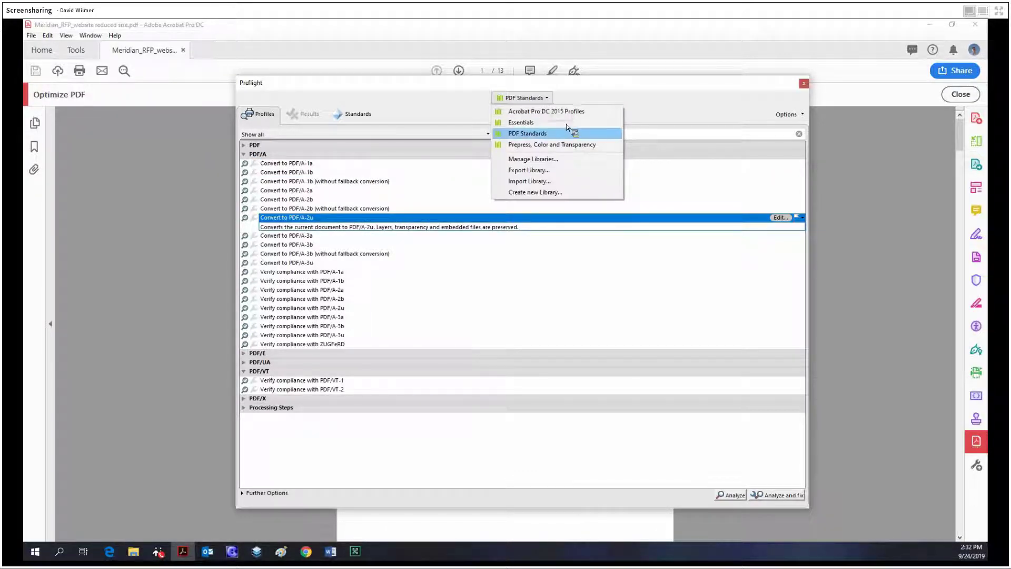
pyautogui.click(561, 111)
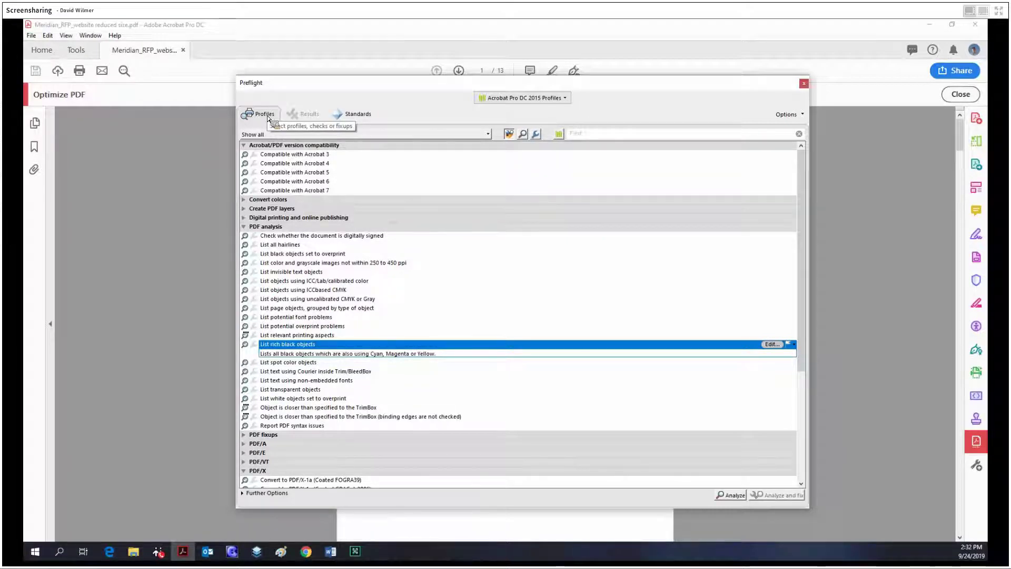
# Step: Browse the 2015 library's PDF/X conversion profiles, including PDF/X-1a, PDF/X-3 (SWOP) and PDF/X-4
pyautogui.scroll(-4, 491, 341)
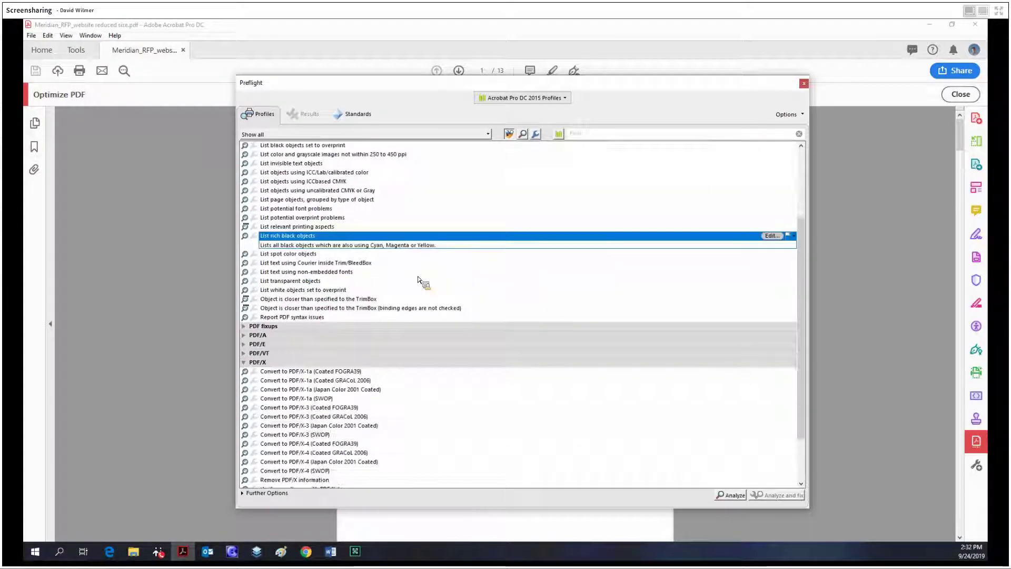
pyautogui.scroll(-2, 369, 389)
pyautogui.click(342, 381)
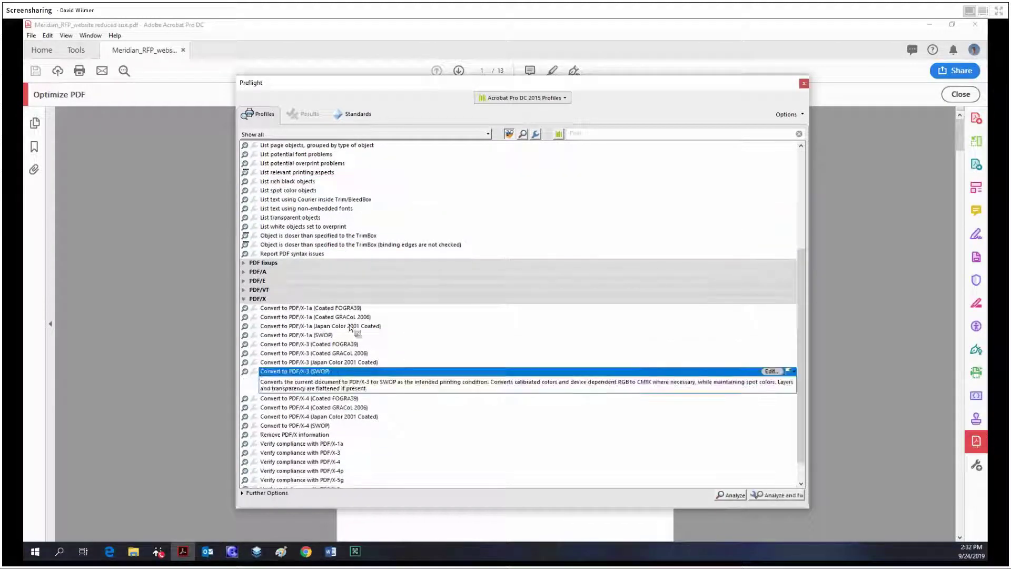
pyautogui.click(351, 326)
pyautogui.click(350, 300)
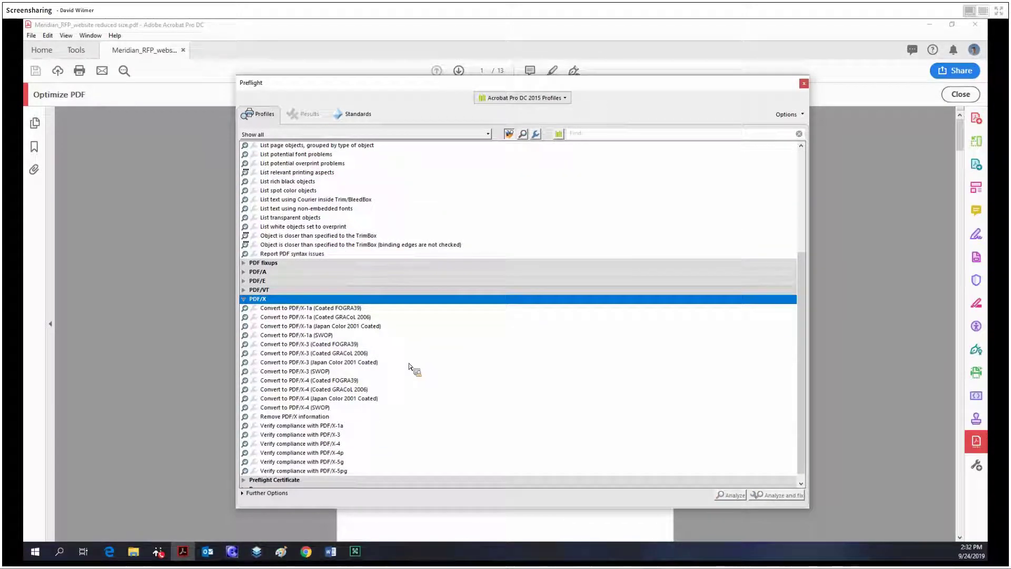
pyautogui.press('Down')
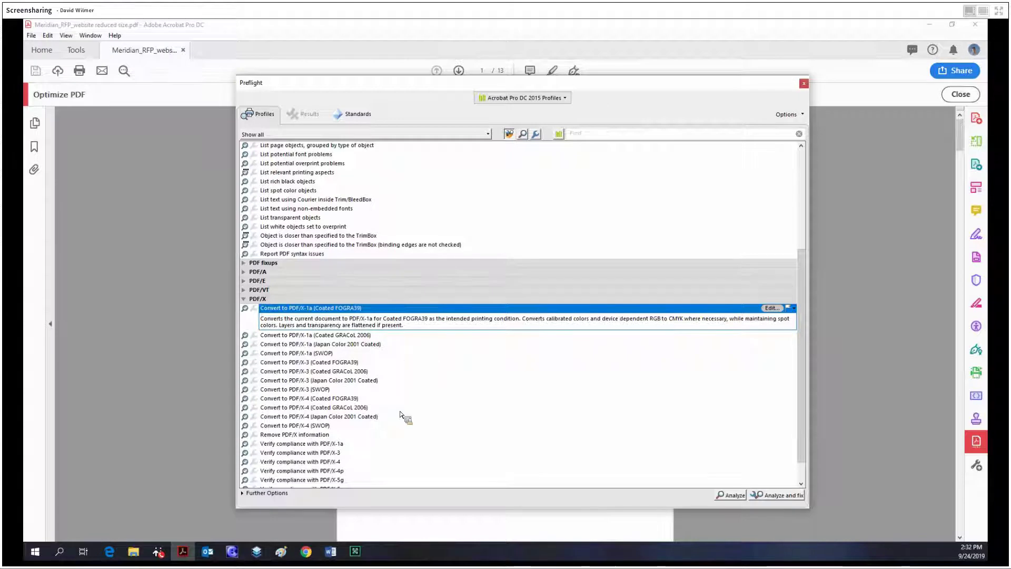
pyautogui.click(526, 408)
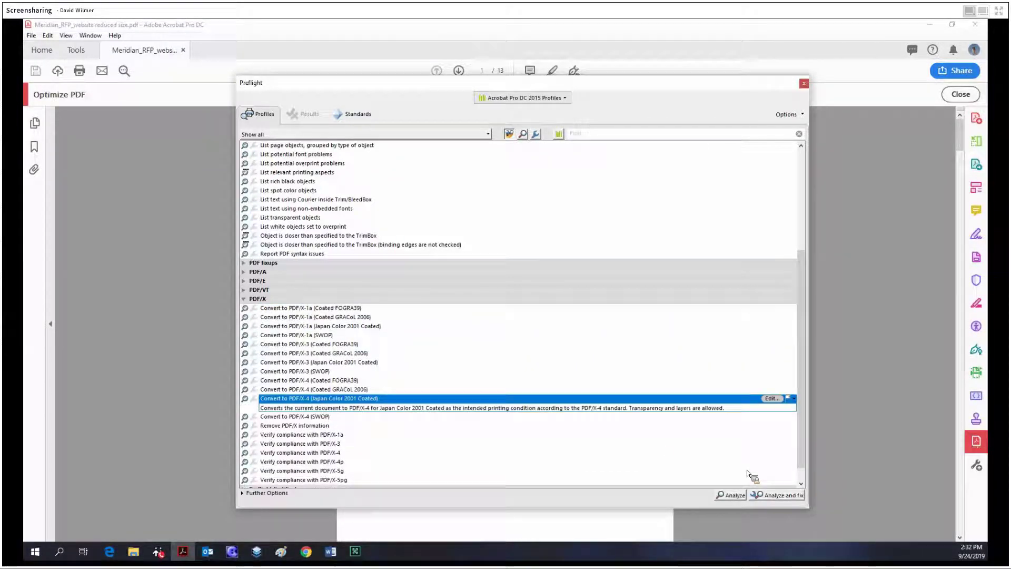
pyautogui.press('Up')
pyautogui.press('Up')
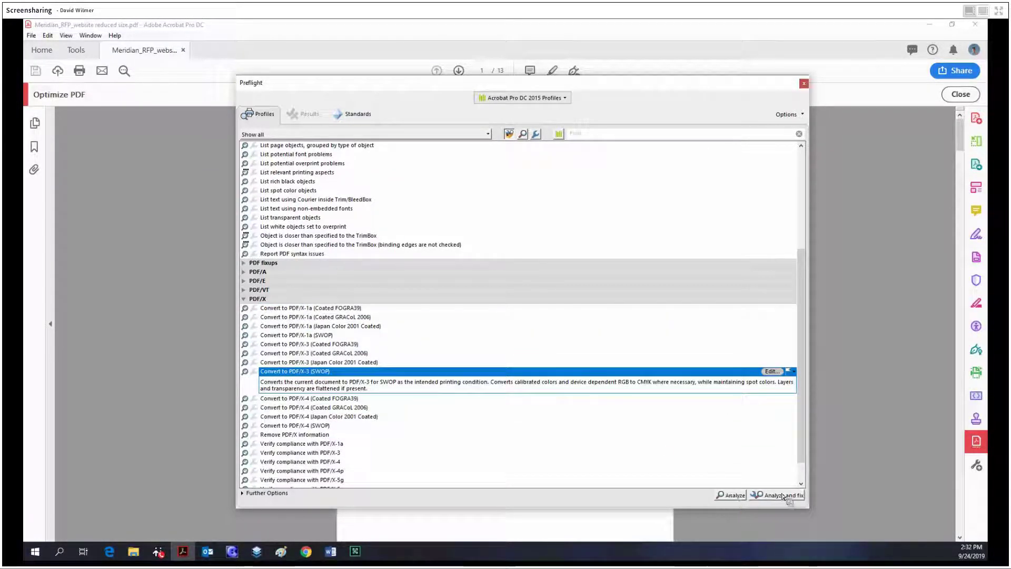
# Step: Review the analysis checks such as TrimBox, white overprint and hairlines, then open the library list
pyautogui.click(466, 246)
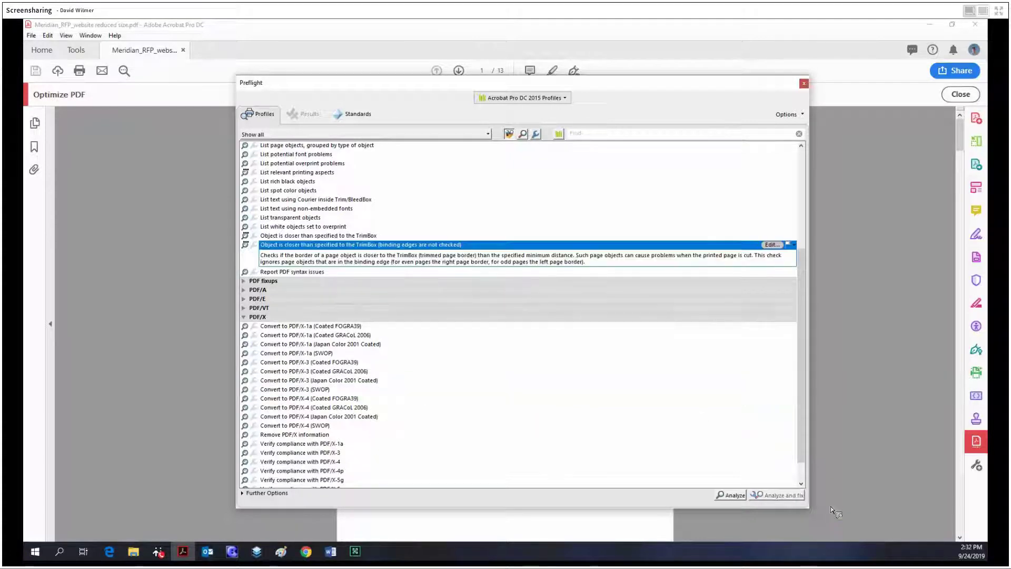
pyautogui.click(394, 255)
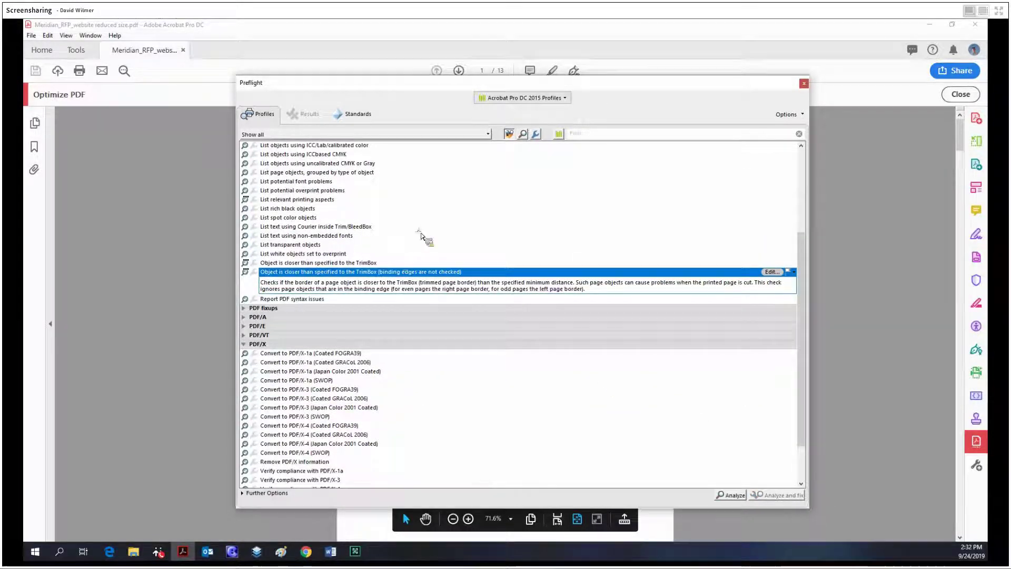
pyautogui.press('Up')
pyautogui.press('Up')
pyautogui.press('Up')
pyautogui.press('Up')
pyautogui.press('Up')
pyautogui.press('Up')
pyautogui.press('Up')
pyautogui.press('Up')
pyautogui.press('Up')
pyautogui.press('Up')
pyautogui.press('Up')
pyautogui.press('Up')
pyautogui.press('Up')
pyautogui.press('Up')
pyautogui.press('Up')
pyautogui.press('Up')
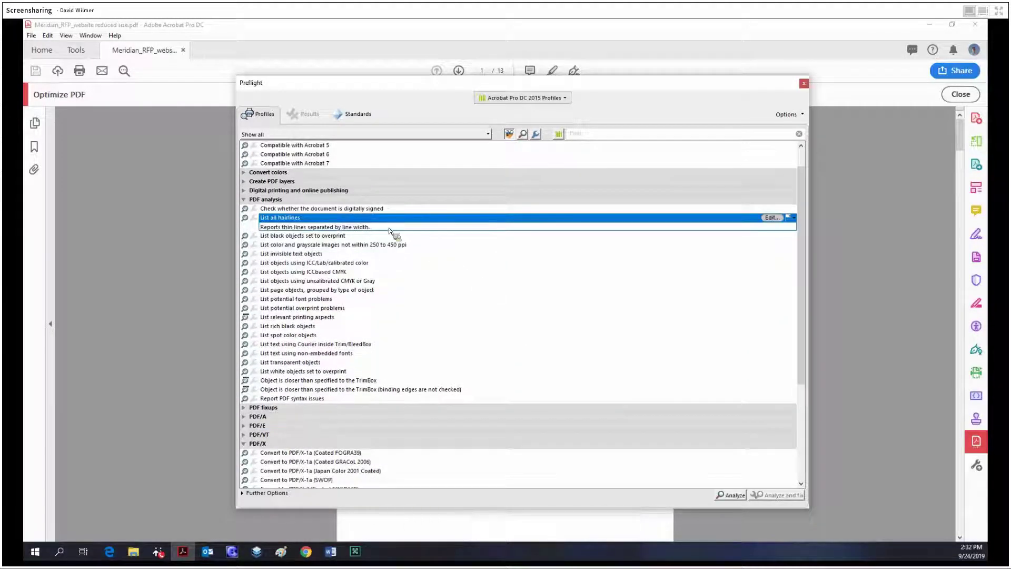
pyautogui.scroll(1, 421, 245)
pyautogui.click(521, 99)
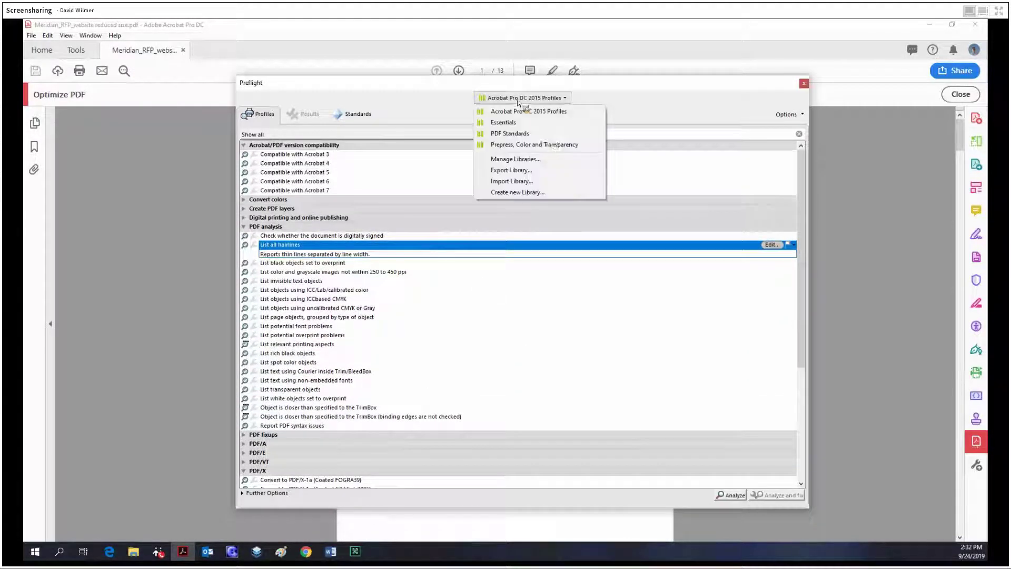
# Step: Analyze the file against PDF Standards' Convert to PDF/A-2b profile, then run Analyze and fix
pyautogui.click(548, 133)
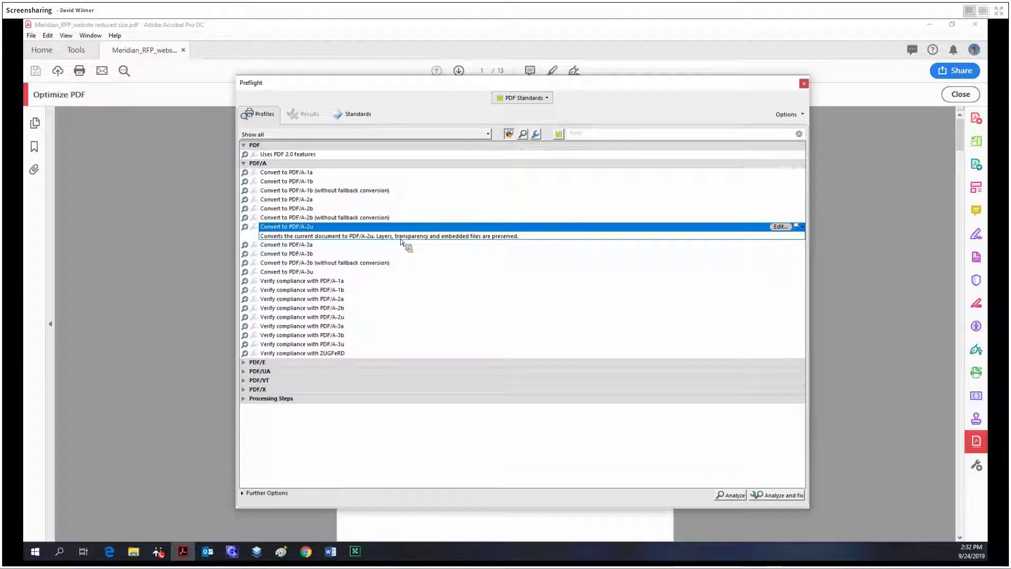
pyautogui.click(368, 175)
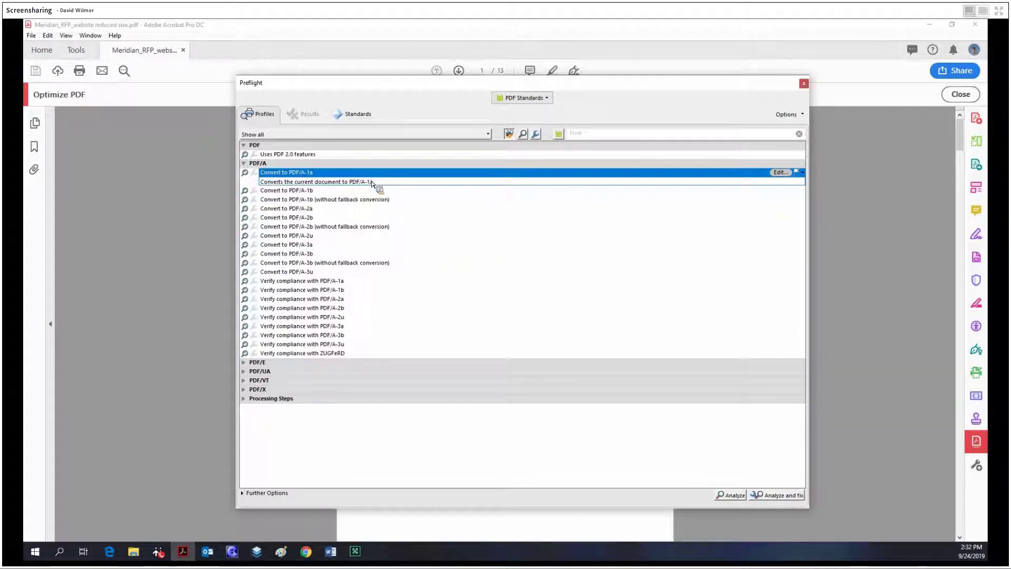
pyautogui.click(370, 217)
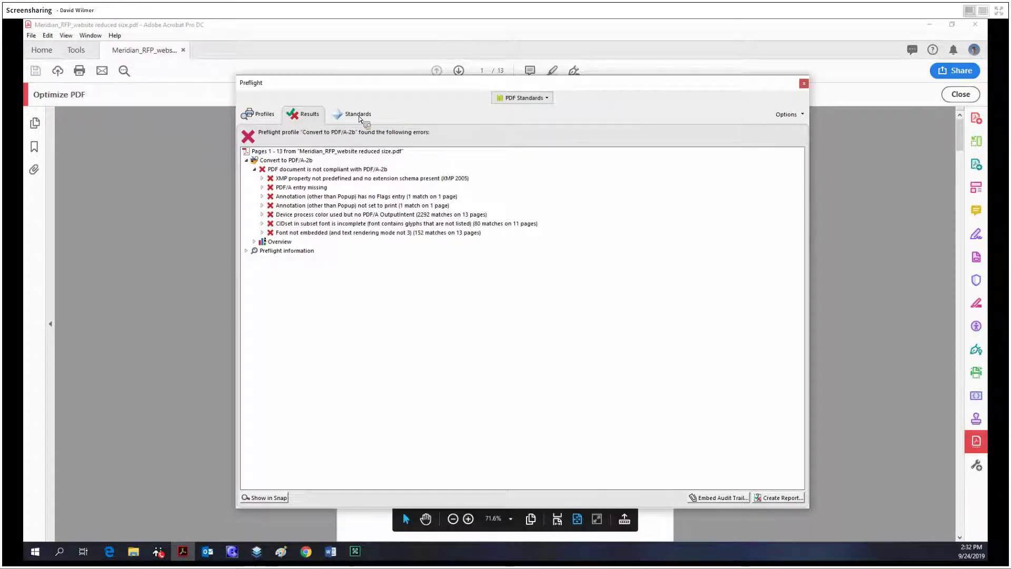
pyautogui.click(262, 114)
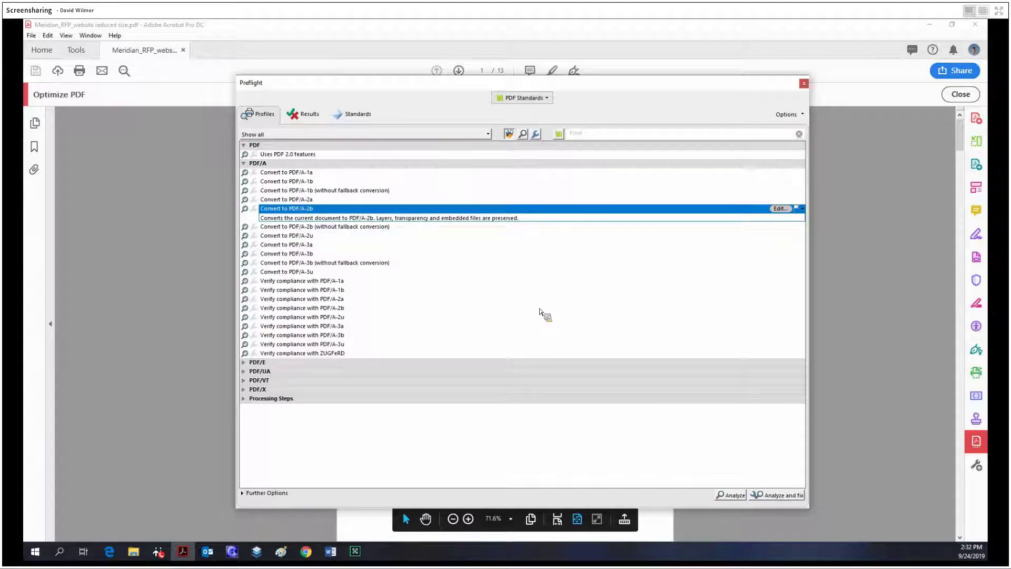
pyautogui.click(779, 495)
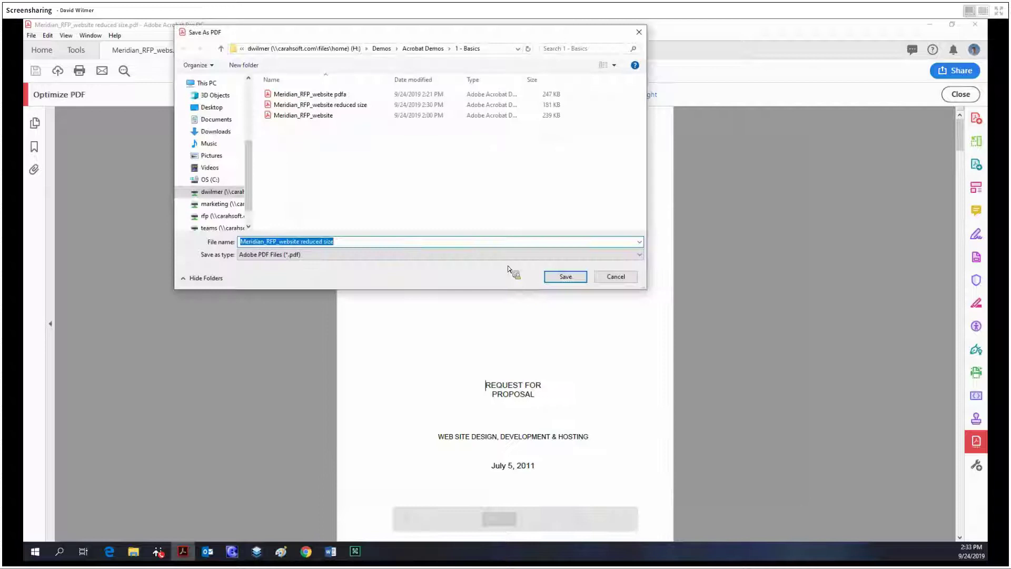
# Step: Save the fixed copy over the existing Meridian_RFP_website pdfa.pdf, confirming the replacement
pyautogui.click(454, 243)
pyautogui.hotkey('ctrl', 'shift', 'Left')
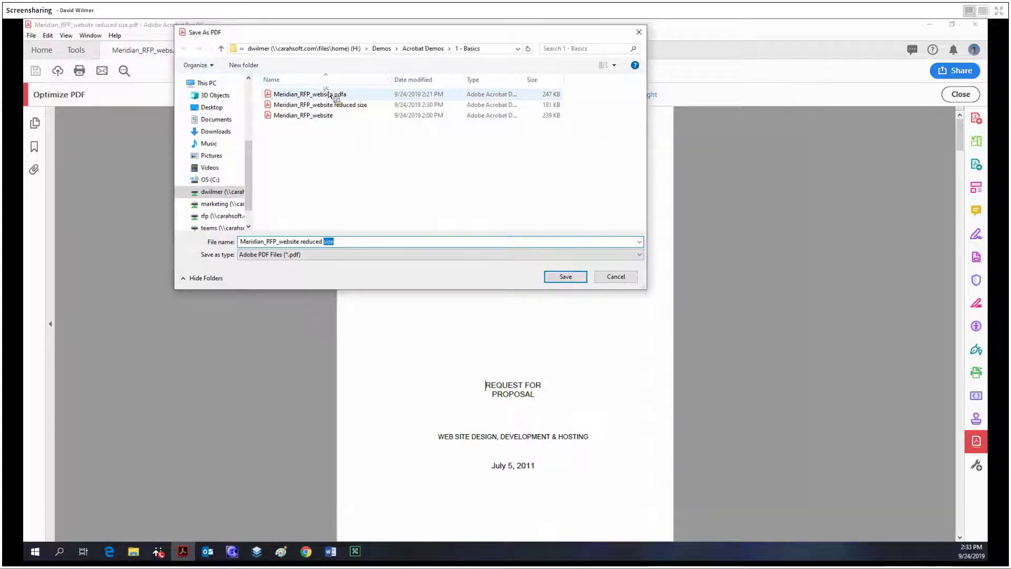
pyautogui.doubleClick(330, 95)
pyautogui.click(557, 332)
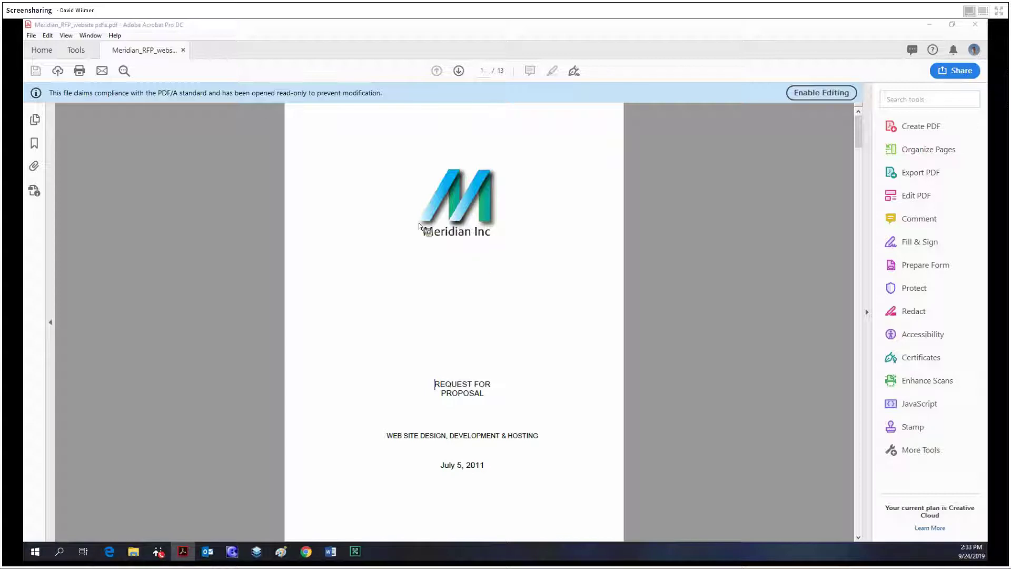
# Step: Close the PDF/A document and return to the Tools page
pyautogui.click(183, 50)
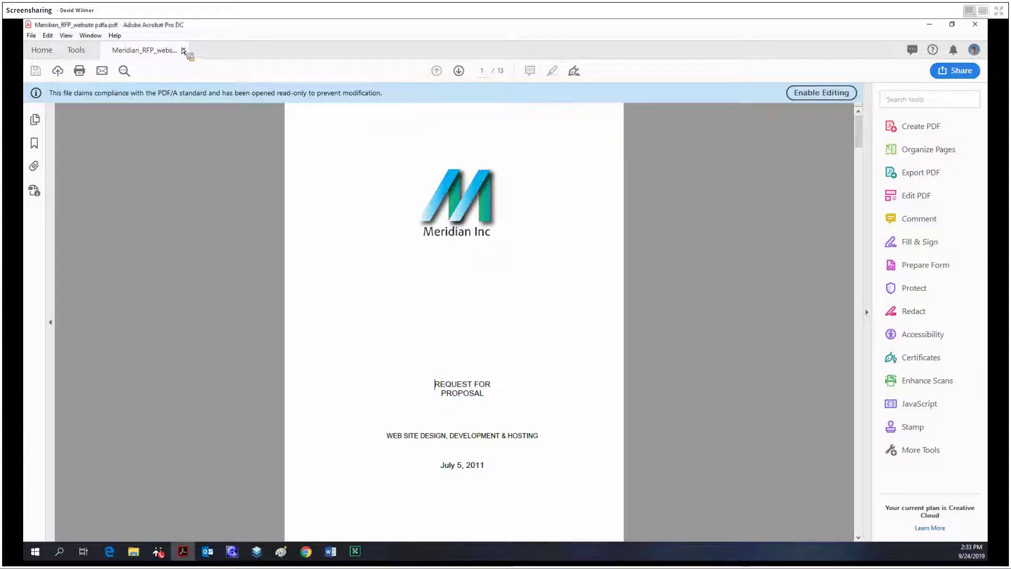
pyautogui.click(86, 50)
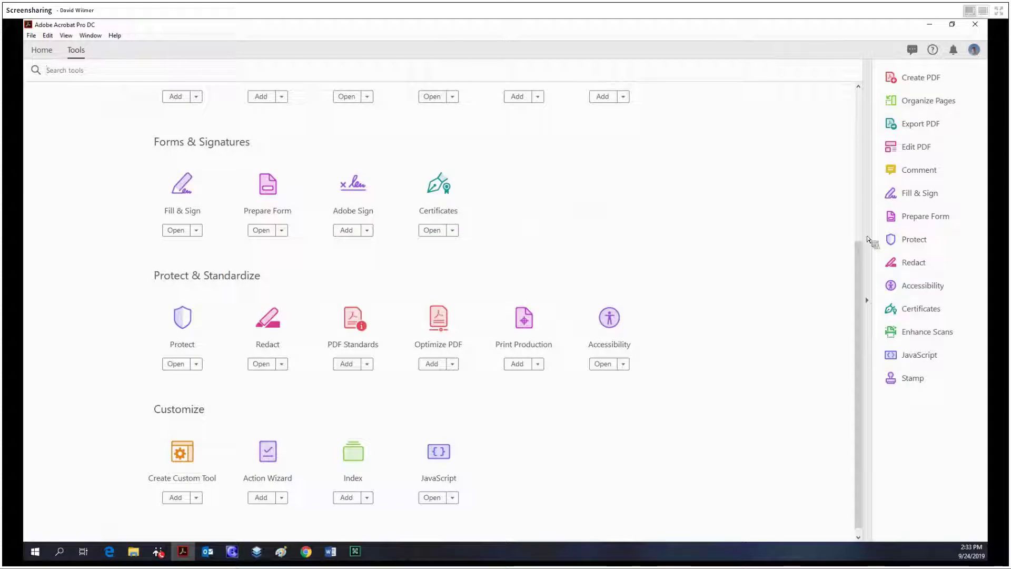